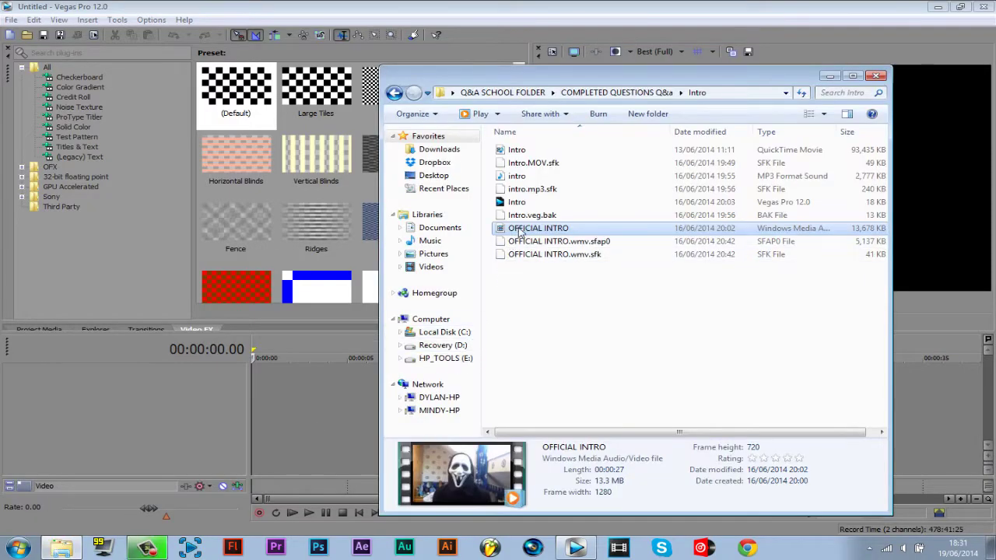
Place the OFFICIAL INTRO video at the start of the timeline and turn off the aspect ratio lock in its Event Pan/Crop settings.
drag(520, 231, 257, 381)
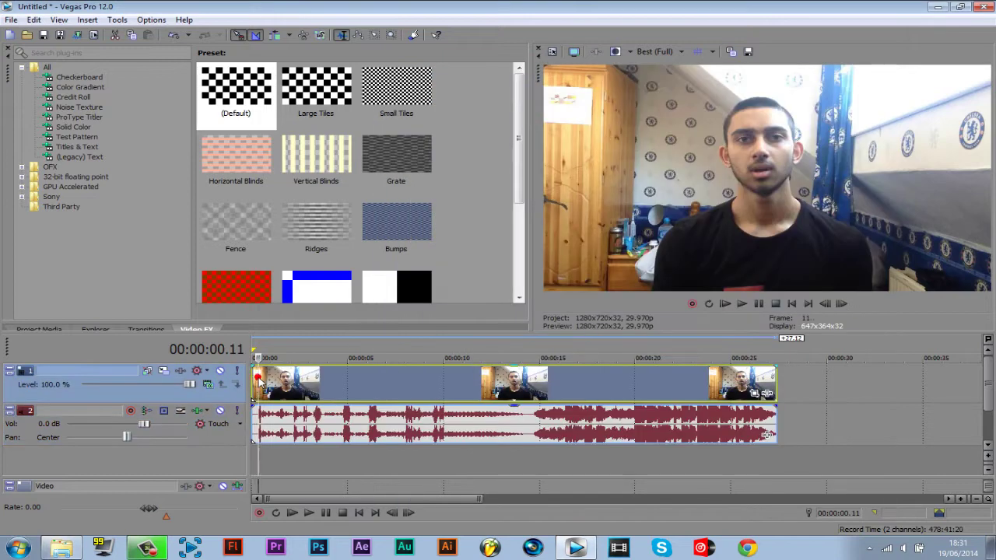
click(253, 381)
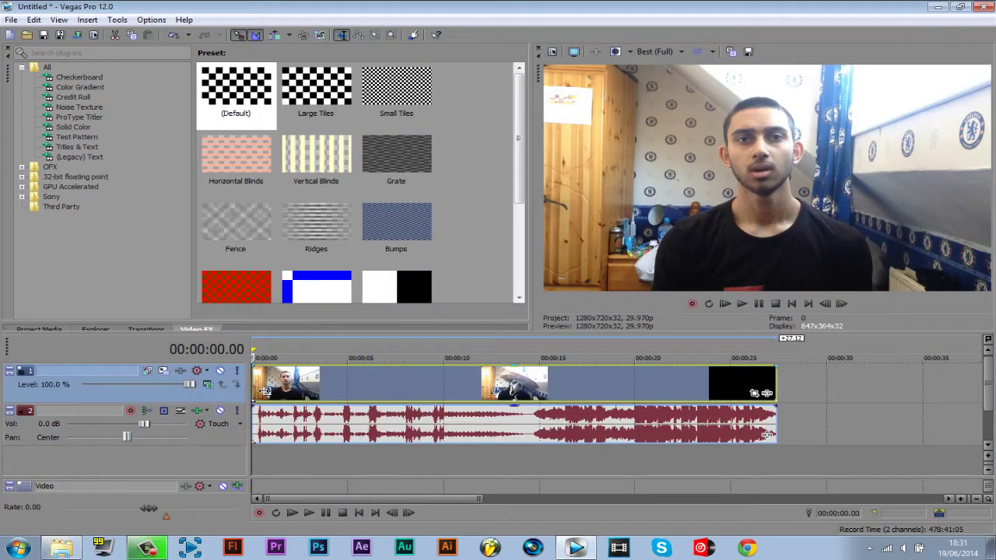
click(759, 394)
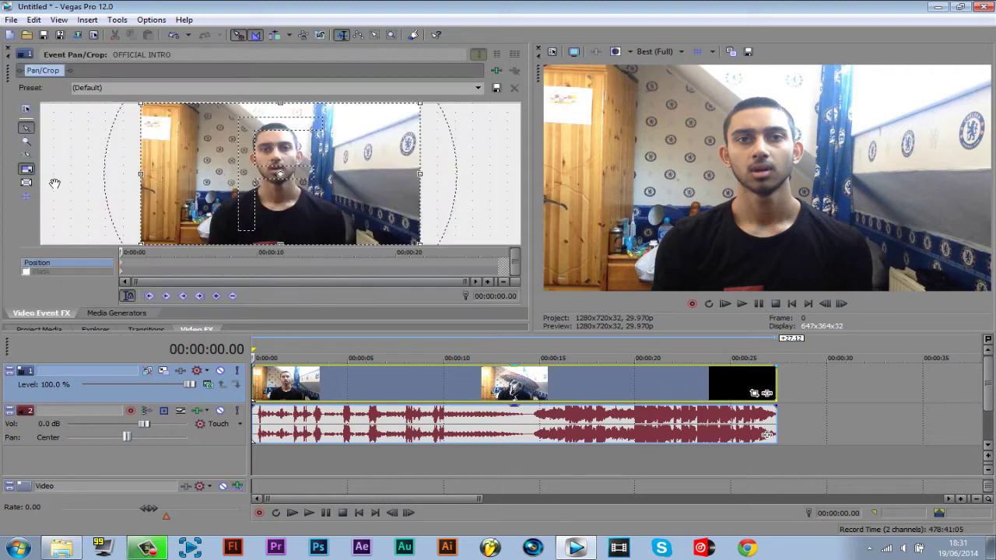
click(28, 171)
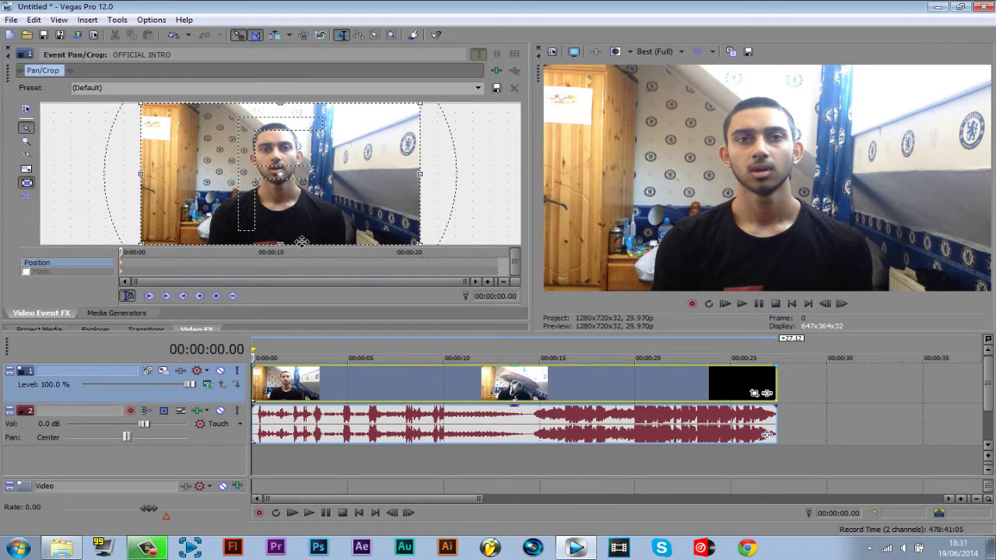
drag(302, 242, 291, 228)
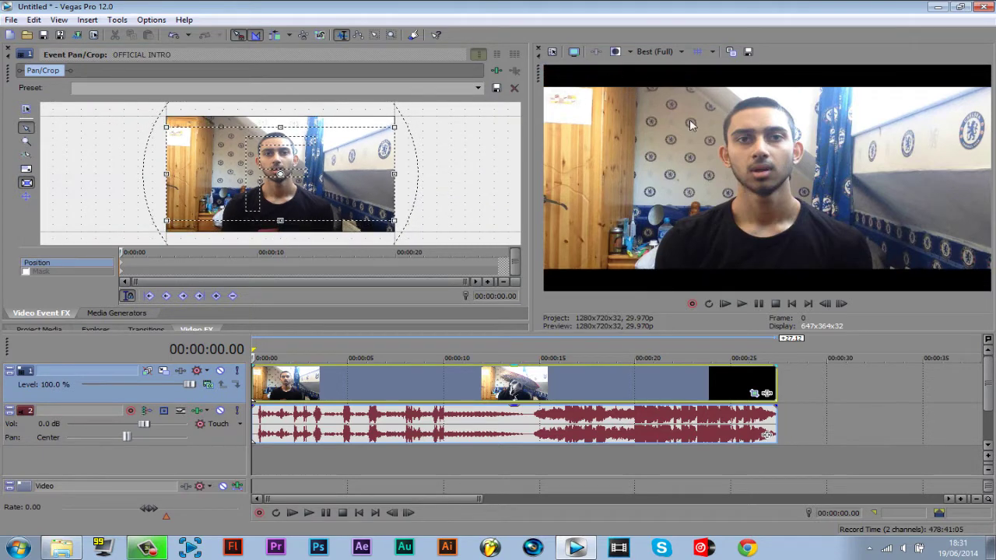
drag(298, 230, 299, 228)
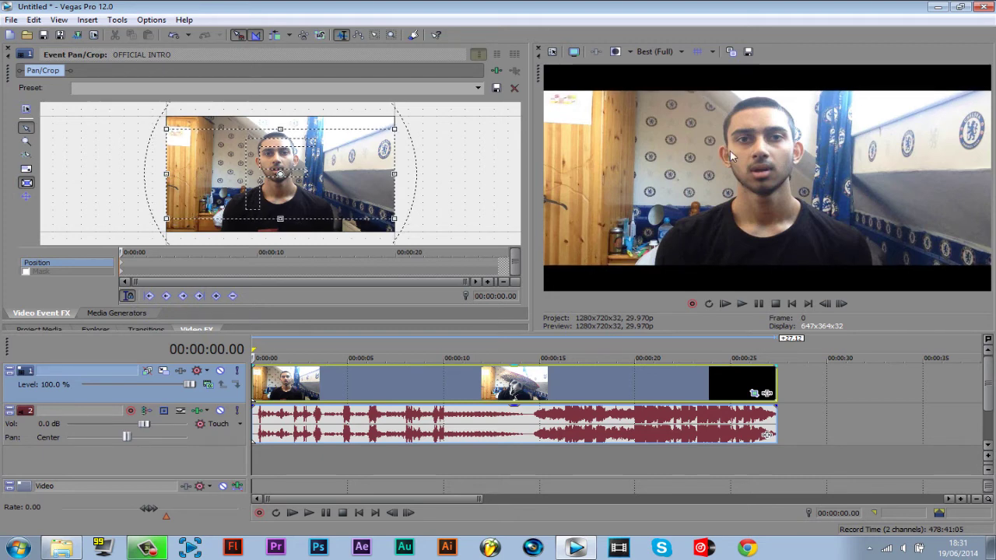
drag(388, 204, 388, 199)
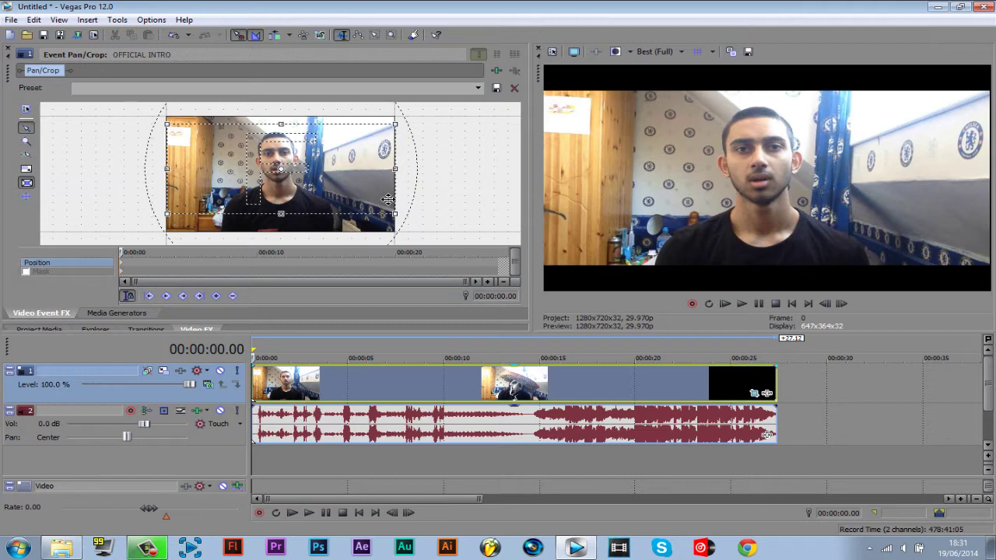
right_click(356, 177)
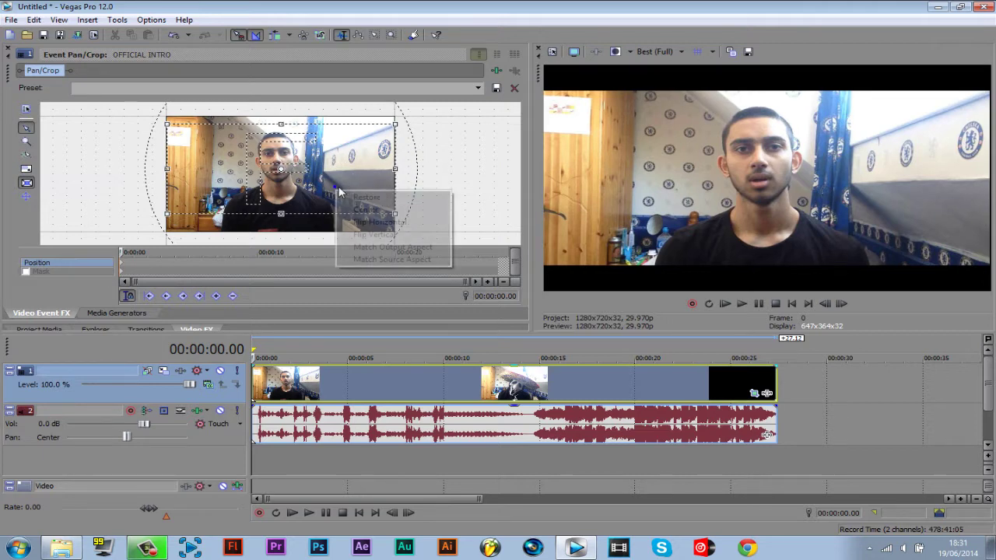
click(373, 196)
Shorten the clip's crop frame vertically for a widescreen letterbox, enable snapping and align the frame horizontally with the picture.
drag(295, 237, 310, 211)
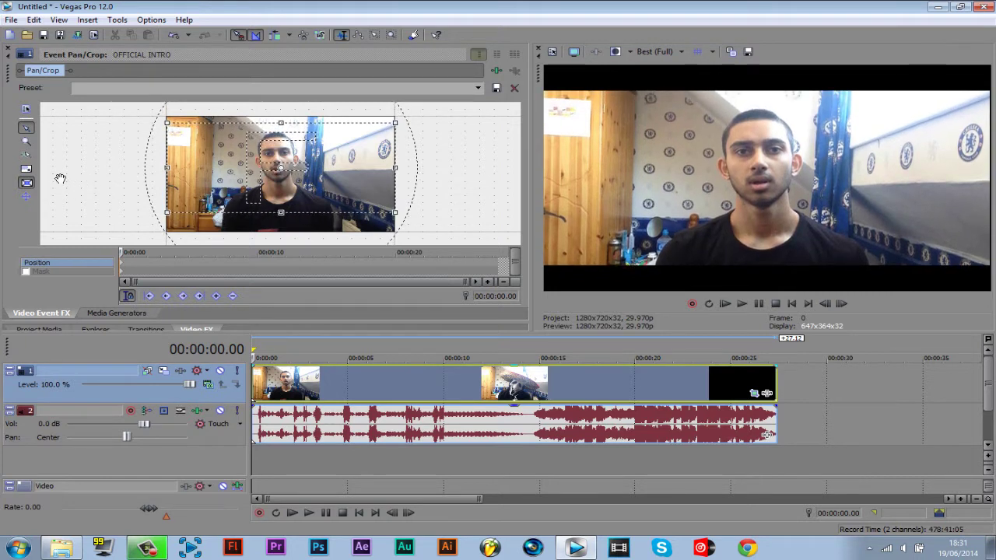
click(21, 155)
drag(348, 173, 345, 172)
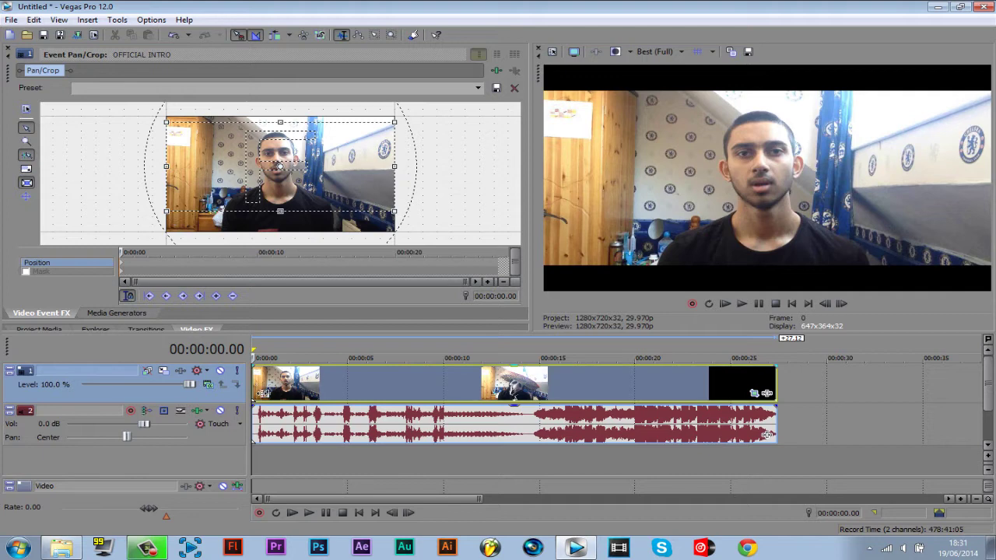
Split the clip at 00:00:14.18 and delete the part after the cut.
click(252, 384)
click(517, 385)
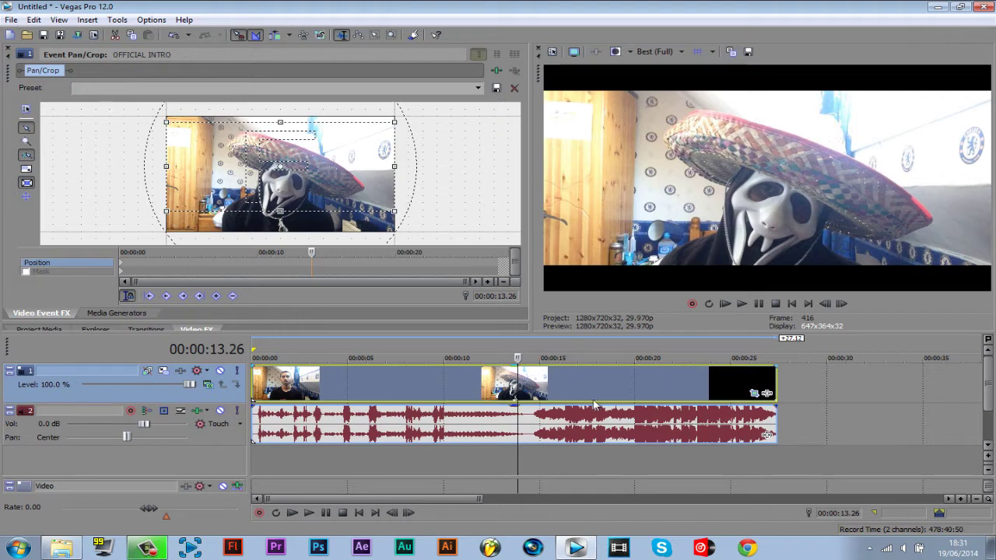
click(550, 392)
click(537, 393)
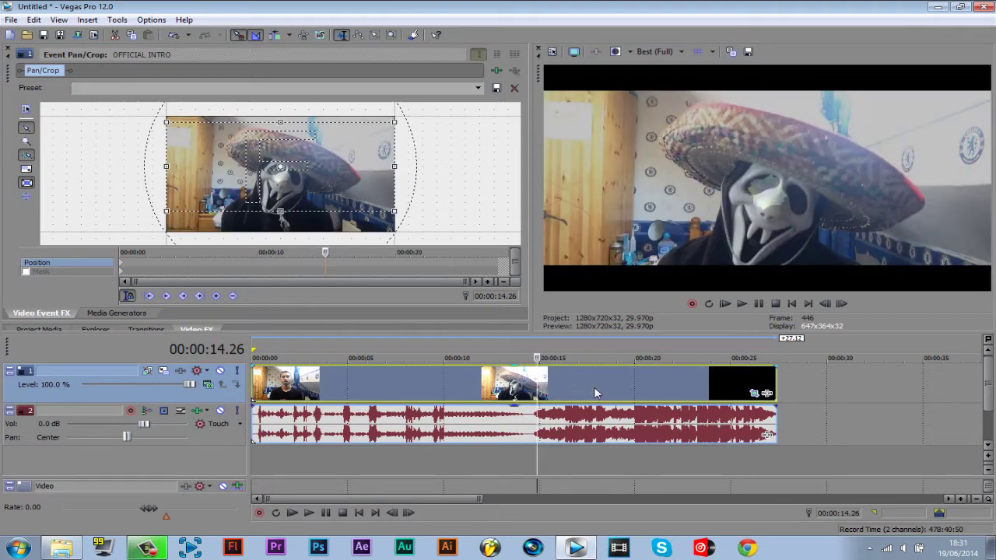
key(Left)
key(Left)
key(Left)
key(Left)
key(Left)
key(Left)
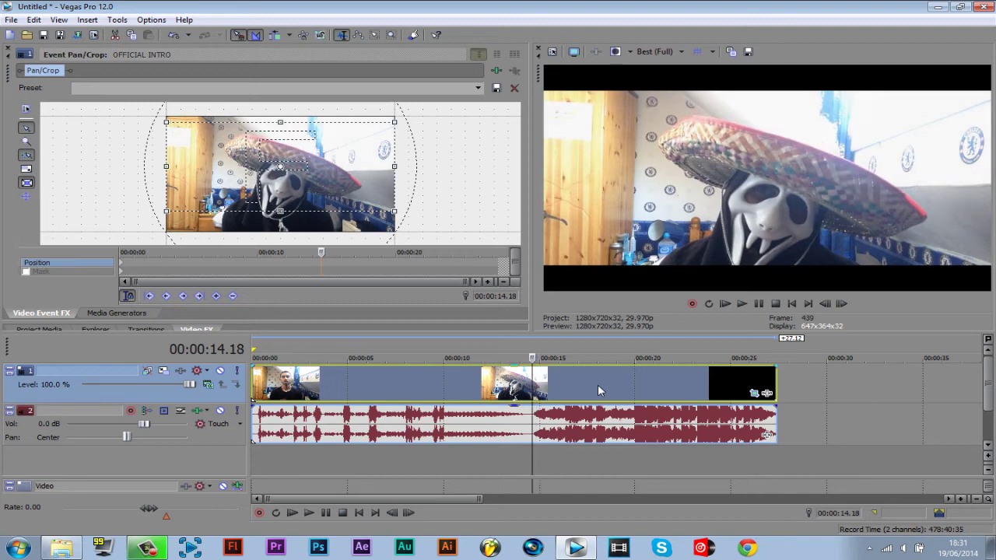
key(s)
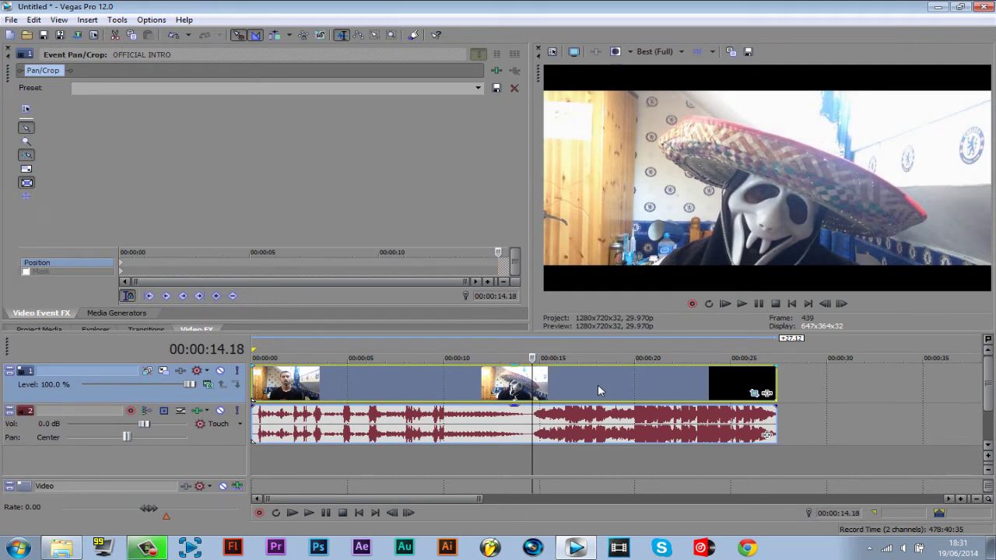
key(s)
key(Delete)
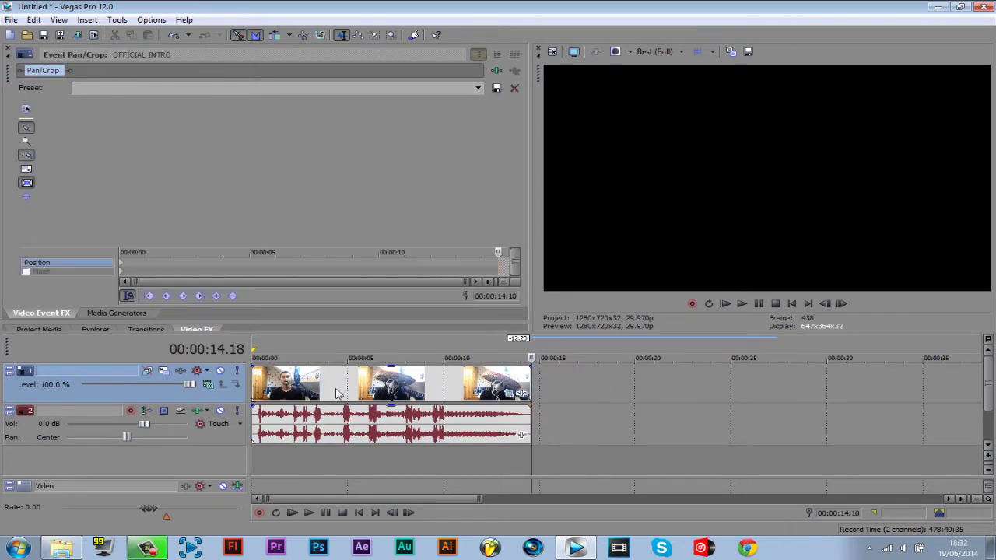
Disable resampling in the remaining video event's properties and dismiss the low disk space notification.
key(ctrl+Home)
right_click(291, 392)
click(330, 527)
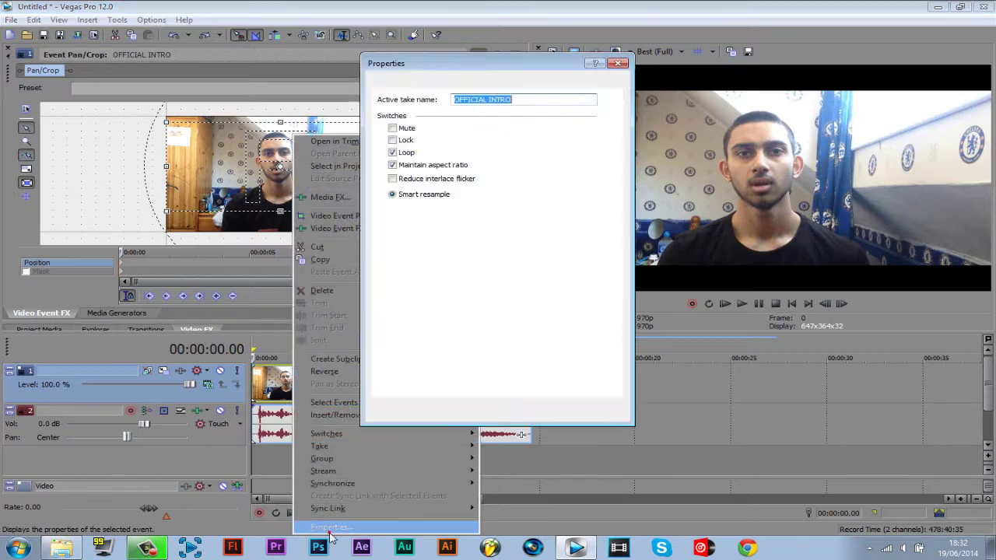
click(425, 220)
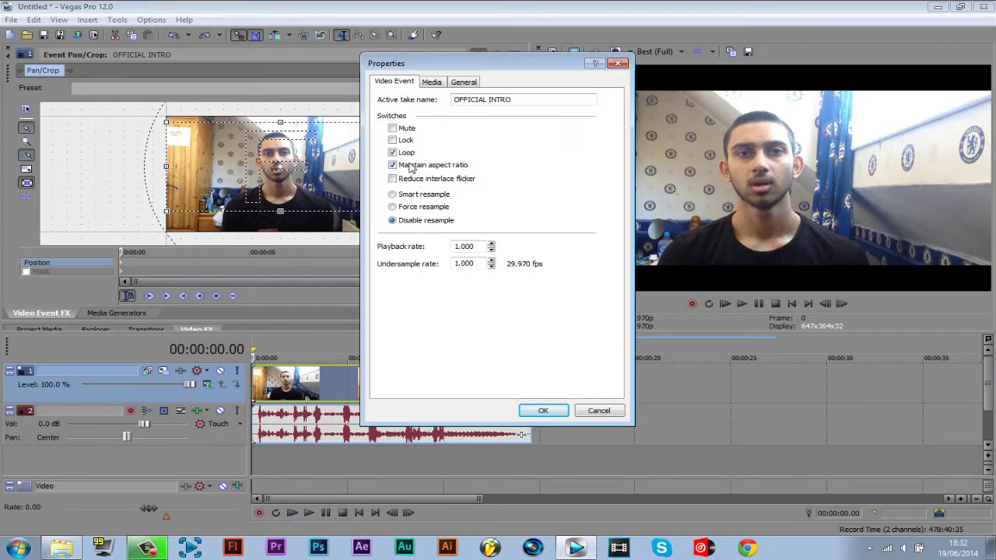
click(542, 412)
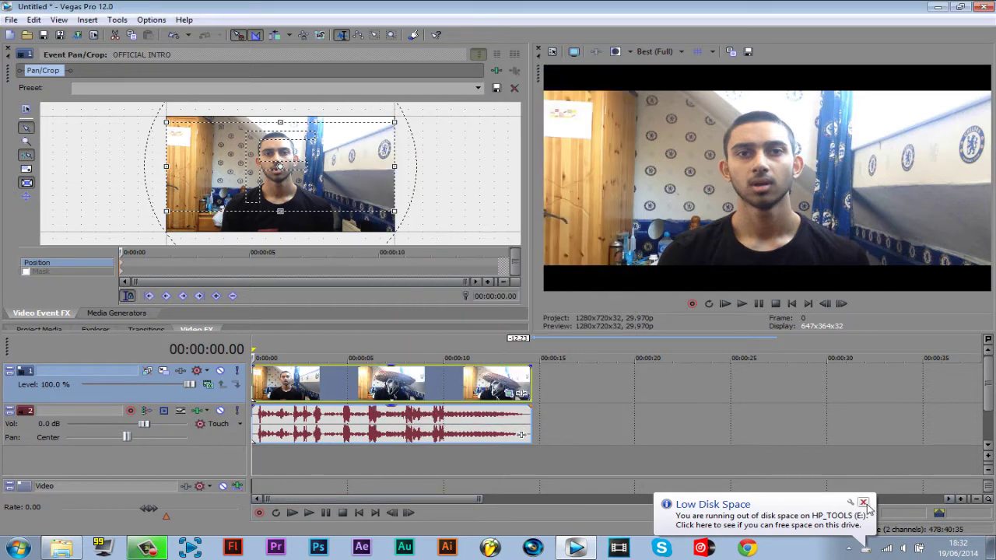
click(862, 504)
Apply the Soft Contrast effect with the Film effects preset to the clip, with the playhead near its start.
click(537, 396)
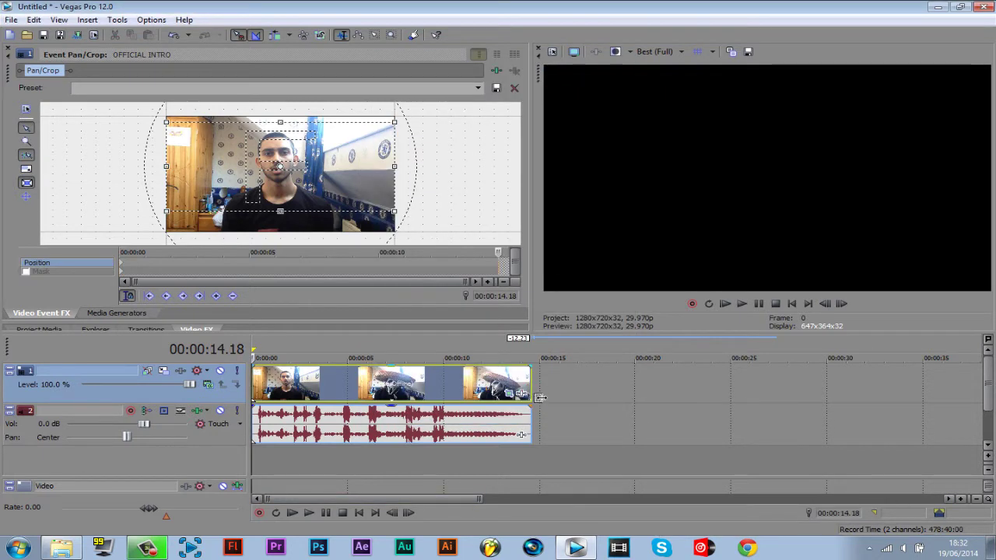
click(258, 364)
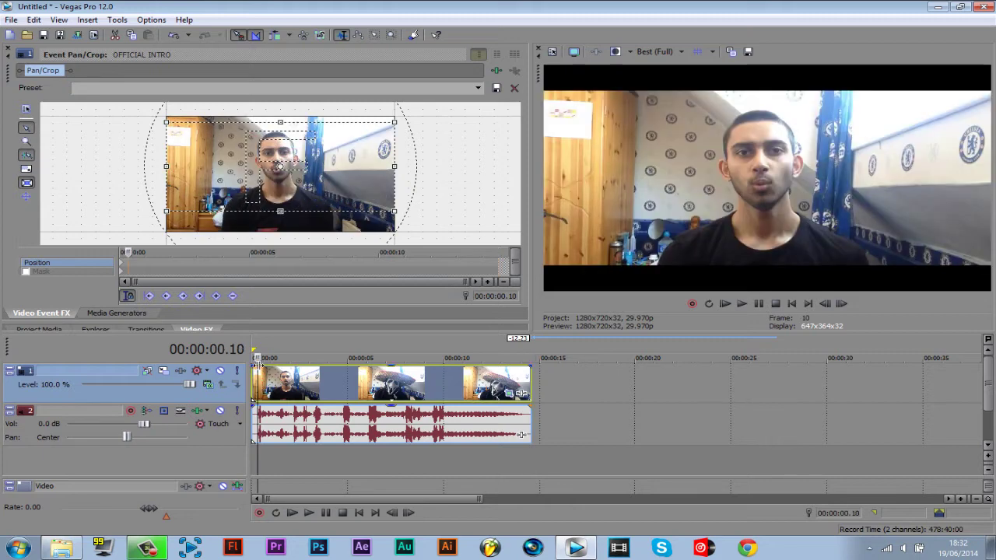
click(201, 330)
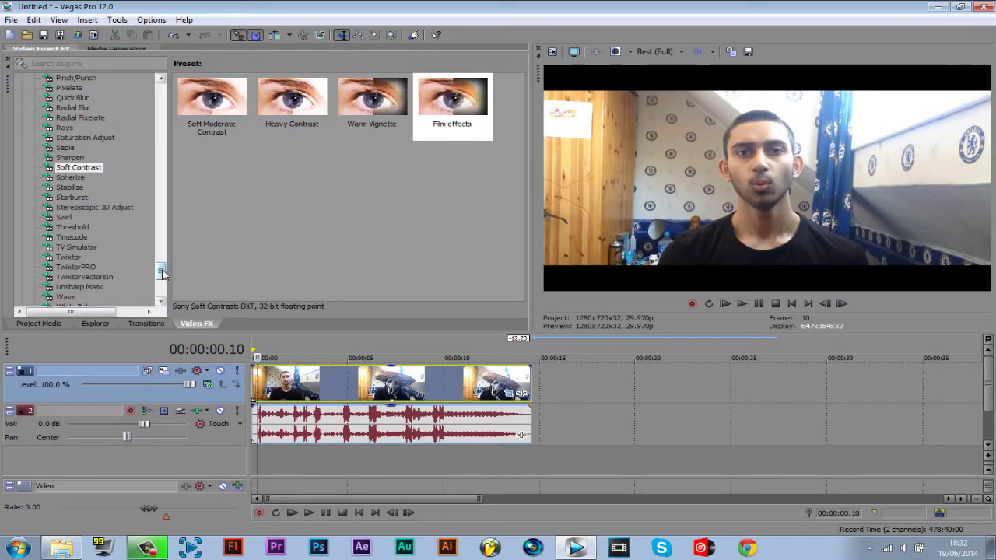
click(457, 102)
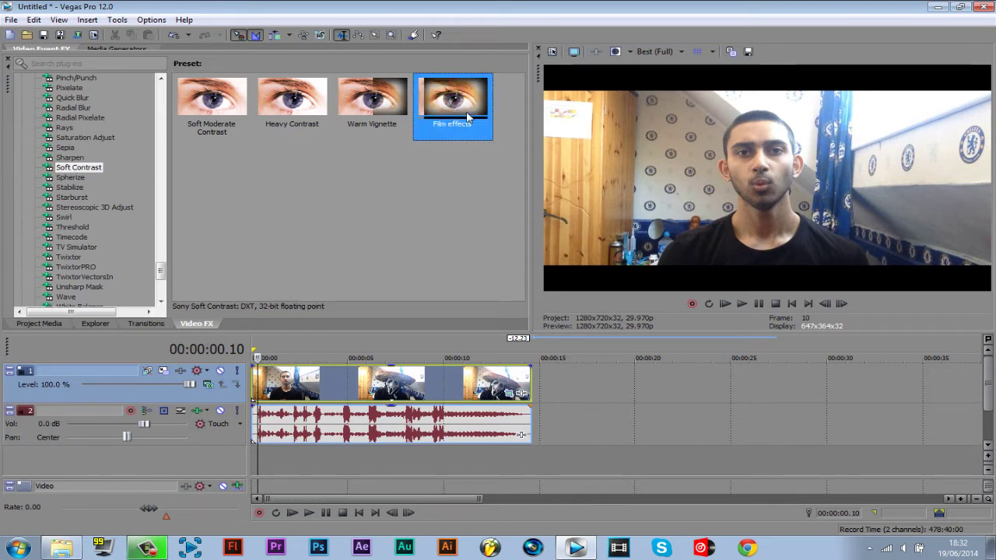
drag(465, 114, 444, 119)
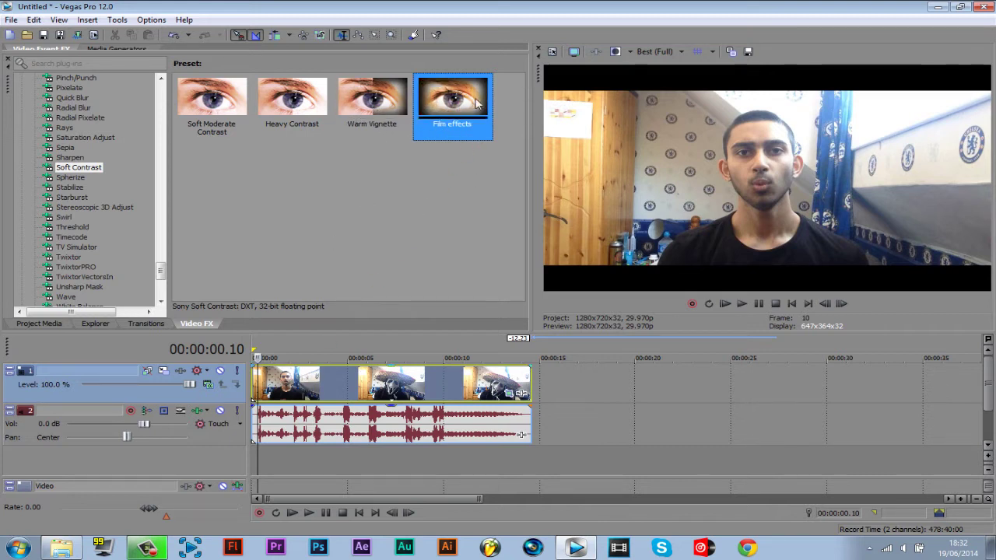
drag(465, 102, 294, 395)
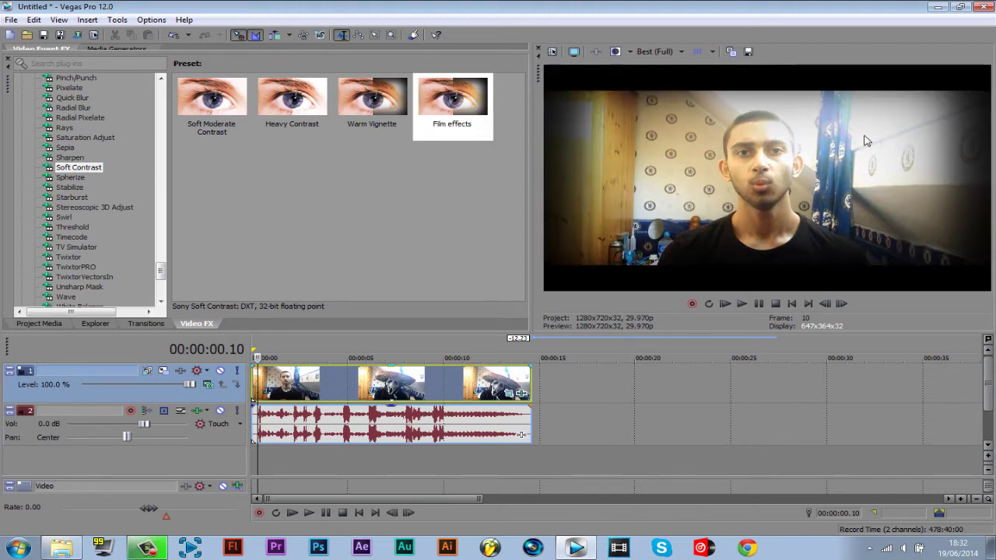
Examine the Effect and Vignette settings of the Soft Contrast Film effects preset.
drag(350, 63, 348, 303)
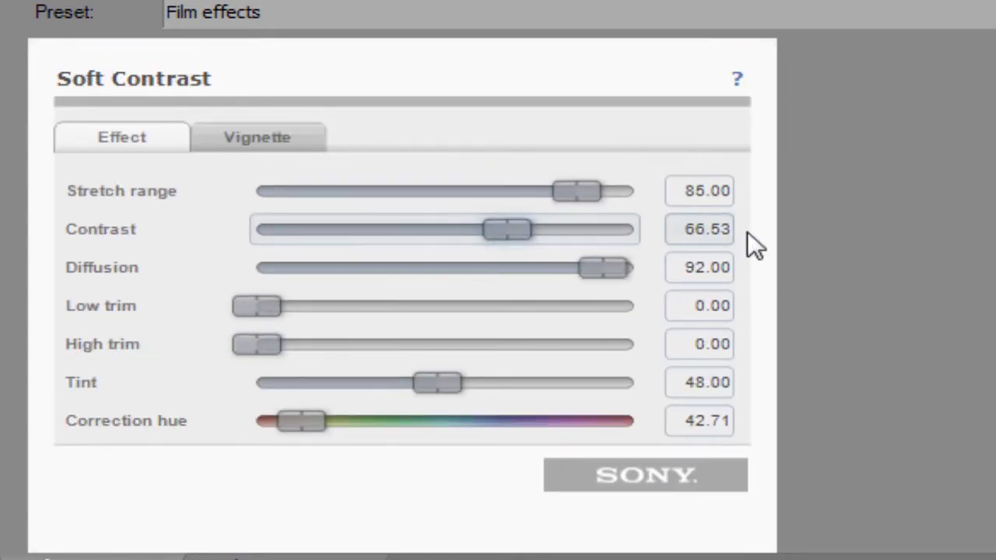
click(292, 137)
scroll(388, 311, down, 2)
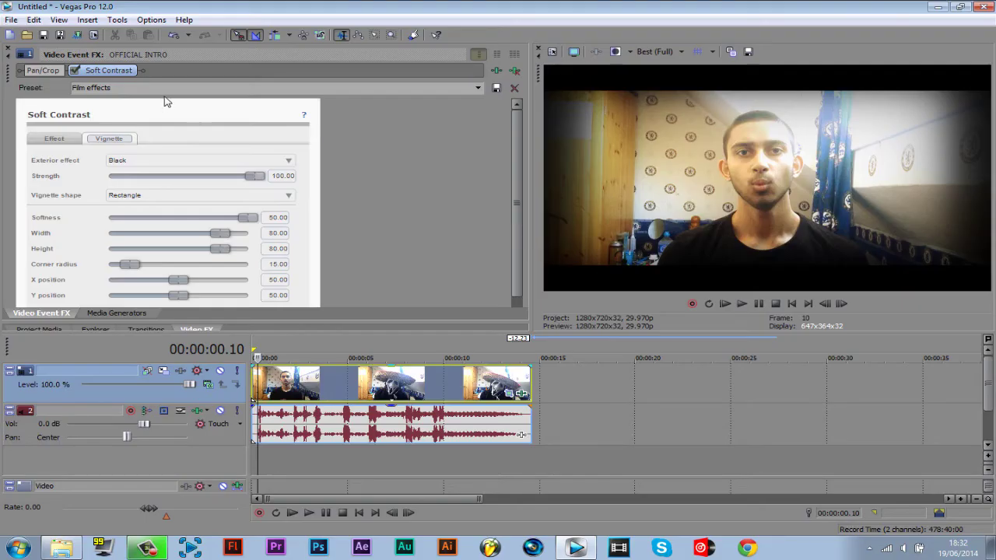
click(166, 89)
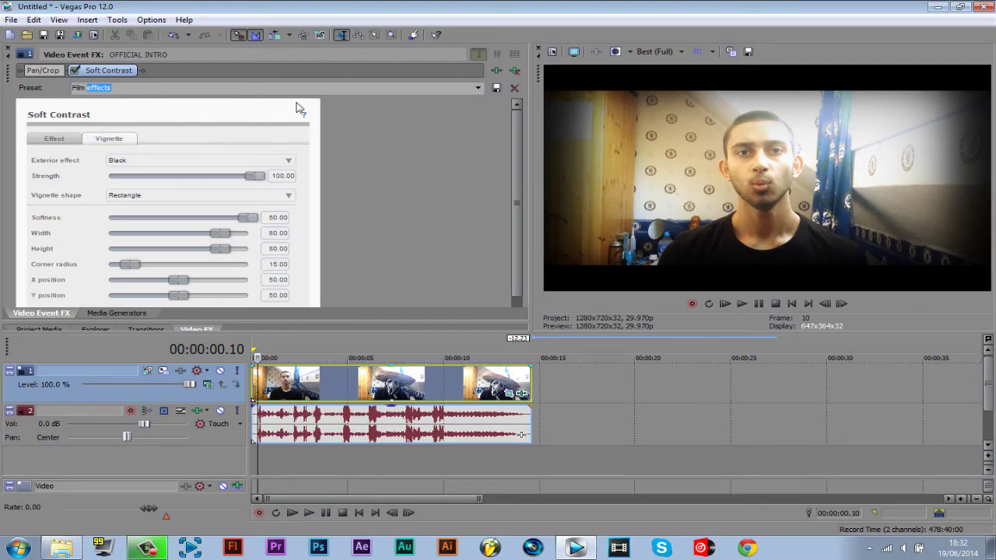
Apply the Color Curves effect with the Film Looks preset to the clip.
click(181, 329)
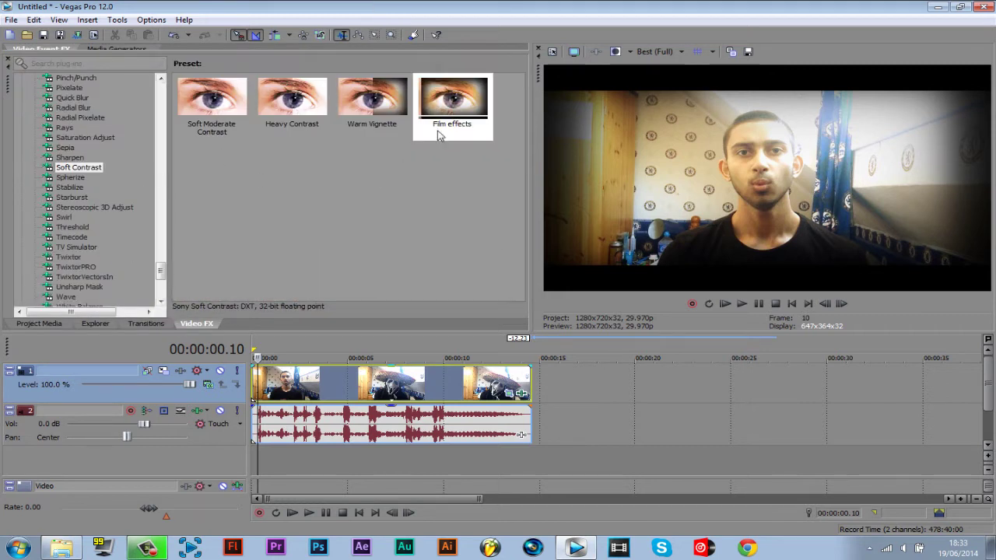
scroll(142, 194, up, 10)
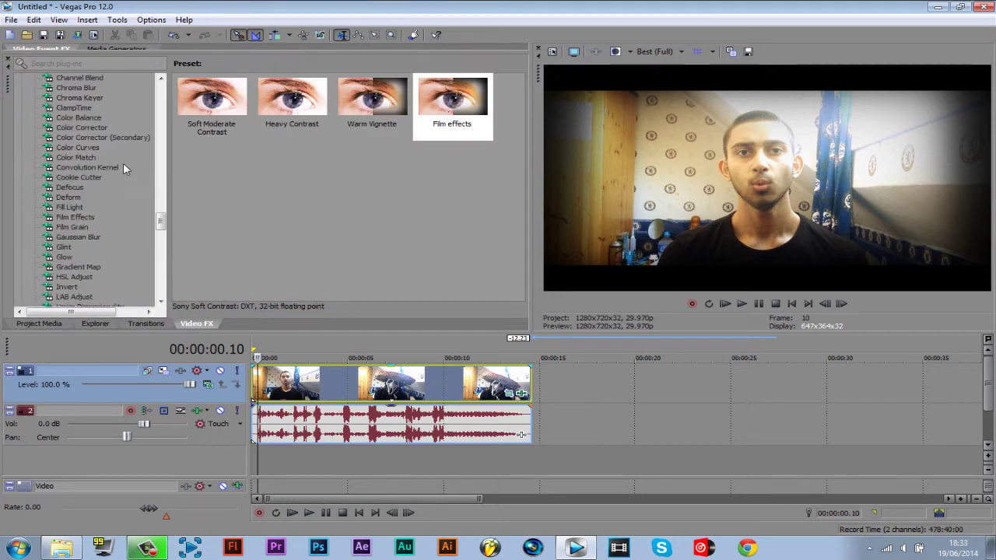
click(95, 146)
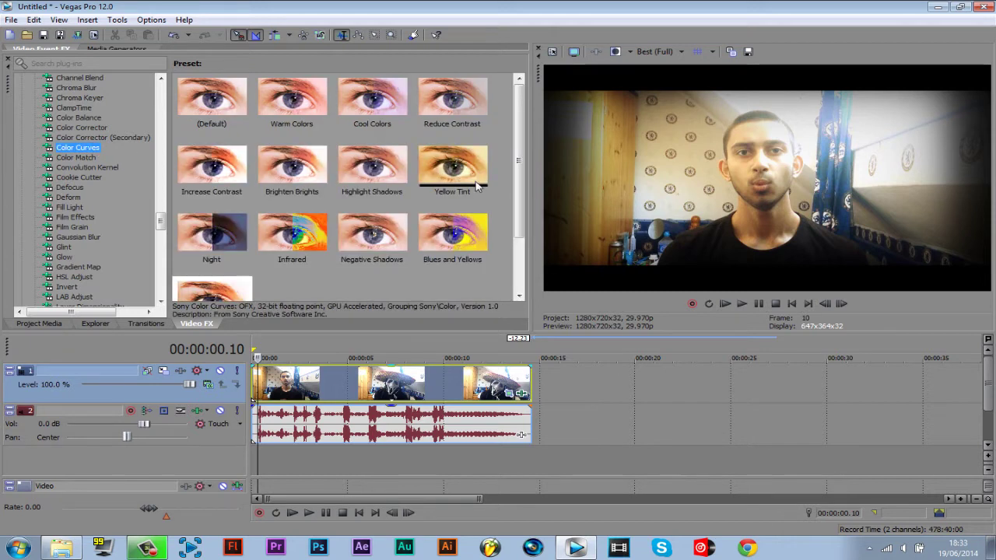
scroll(226, 233, down, 2)
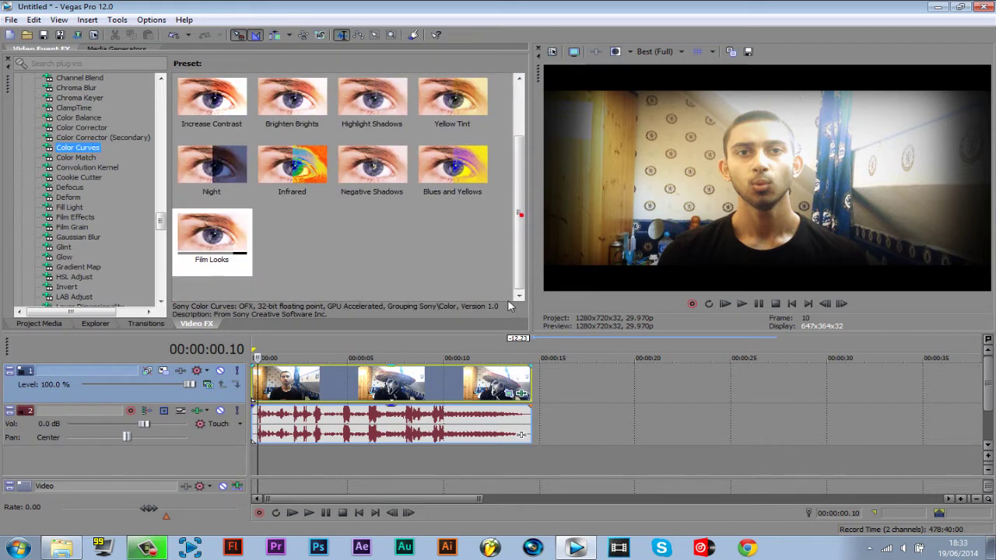
click(215, 249)
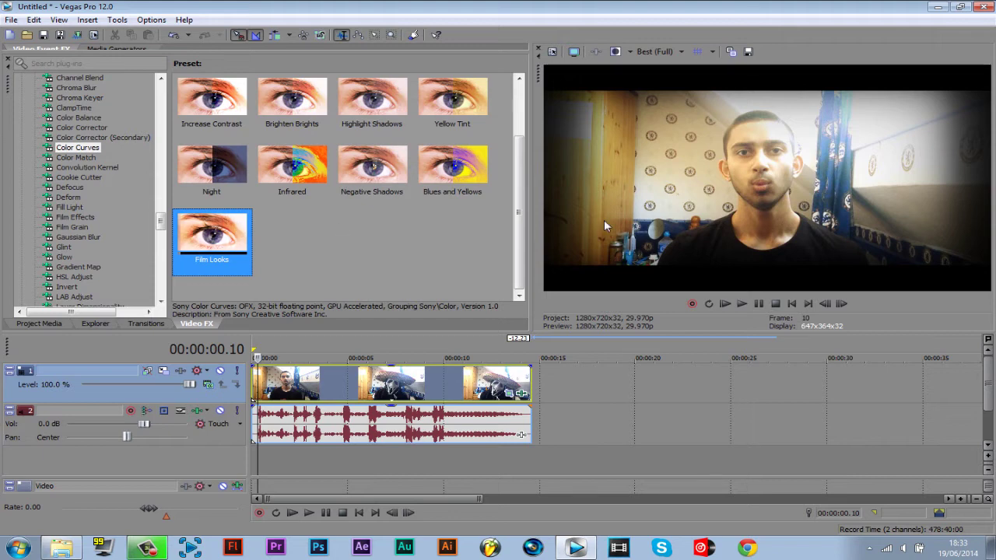
mouse_move(517, 227)
mouse_down()
mouse_move(521, 171)
mouse_move(517, 221)
mouse_up()
drag(185, 262, 270, 397)
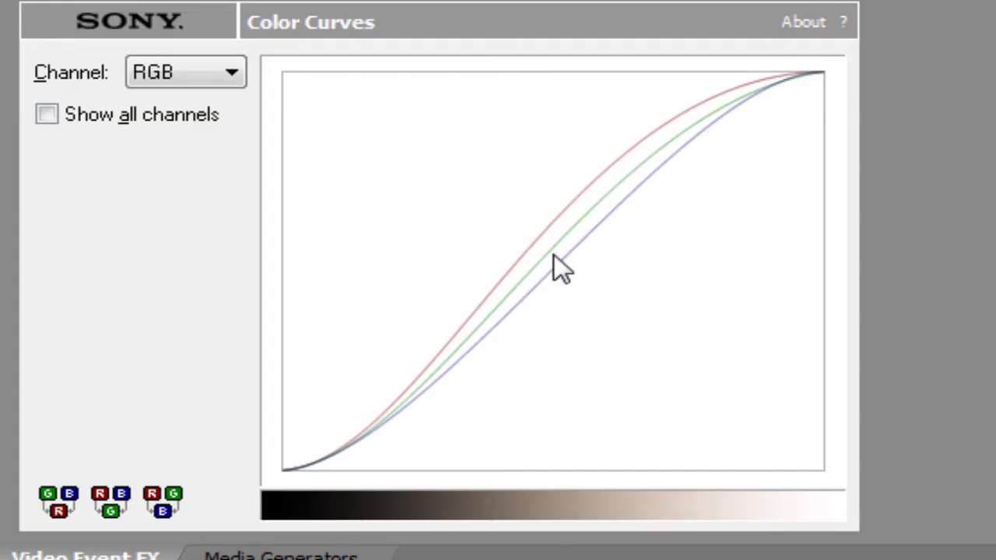
Examine the Red, Green and Blue channel curves of the Color Curves Film Looks preset one after another.
click(152, 74)
click(165, 123)
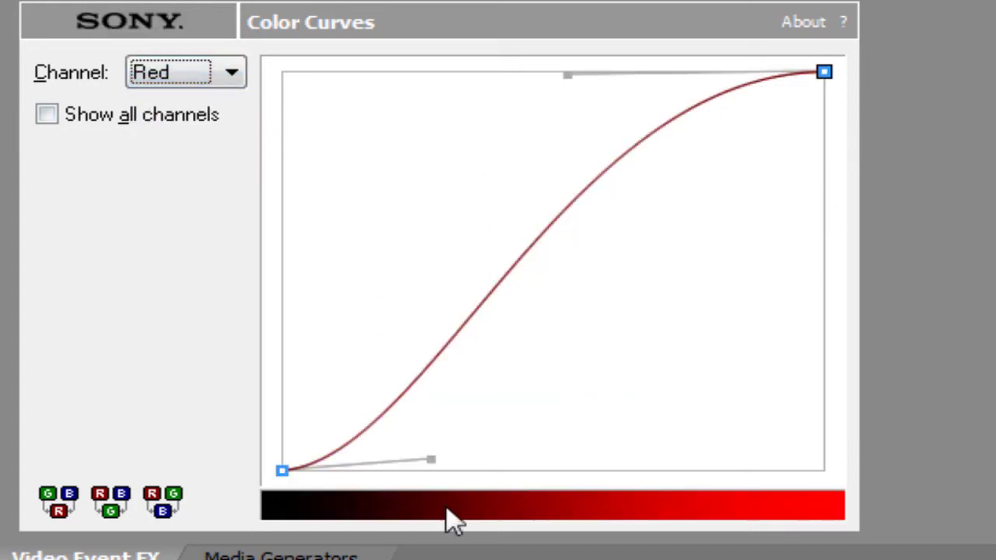
click(206, 74)
click(186, 117)
click(209, 78)
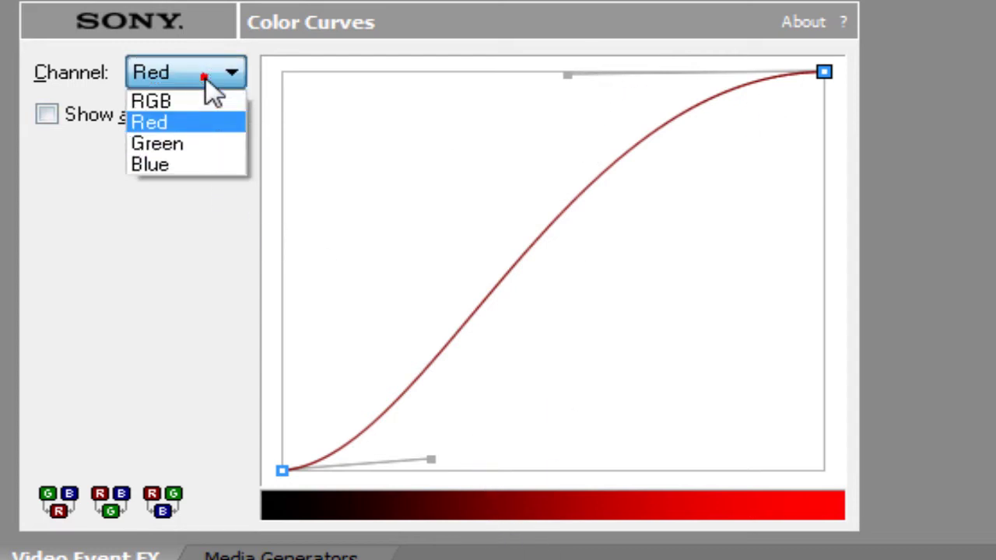
click(193, 140)
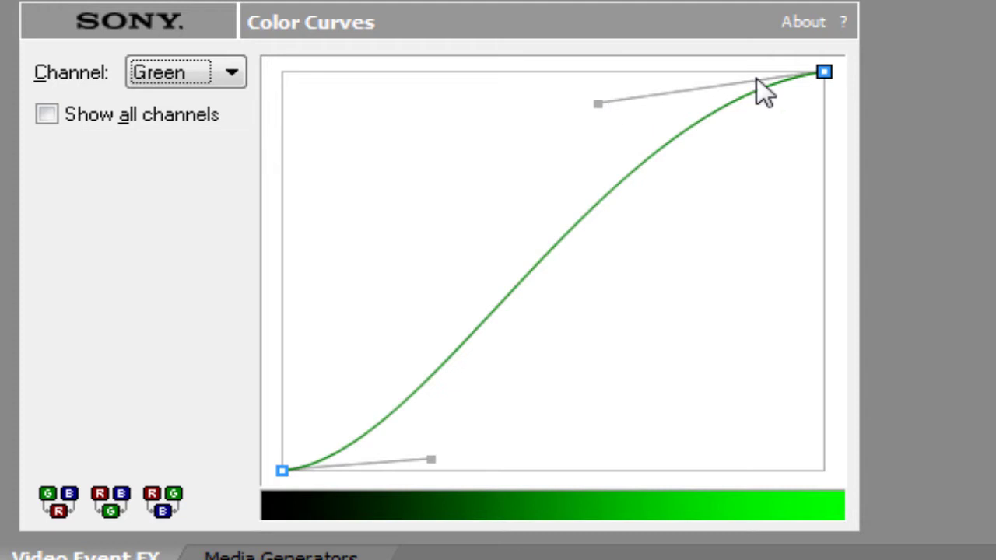
click(215, 86)
click(186, 162)
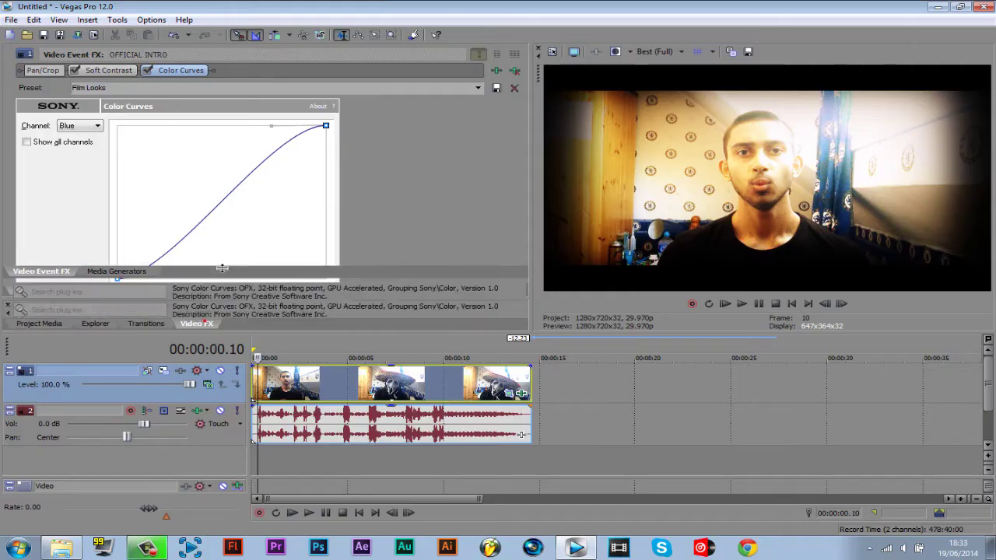
Apply the Color Corrector effect with the Film Looks preset to the clip.
drag(224, 275, 234, 47)
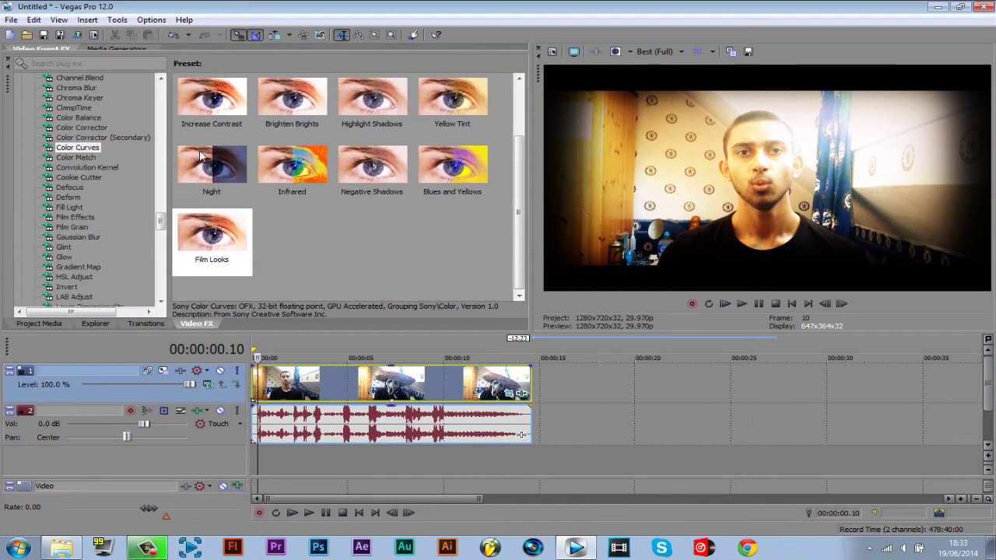
click(83, 138)
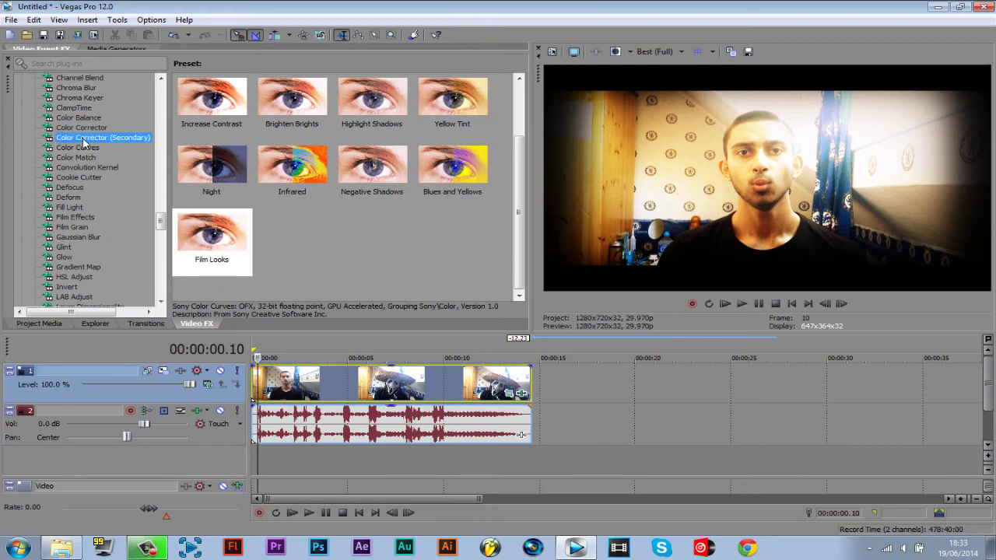
click(88, 128)
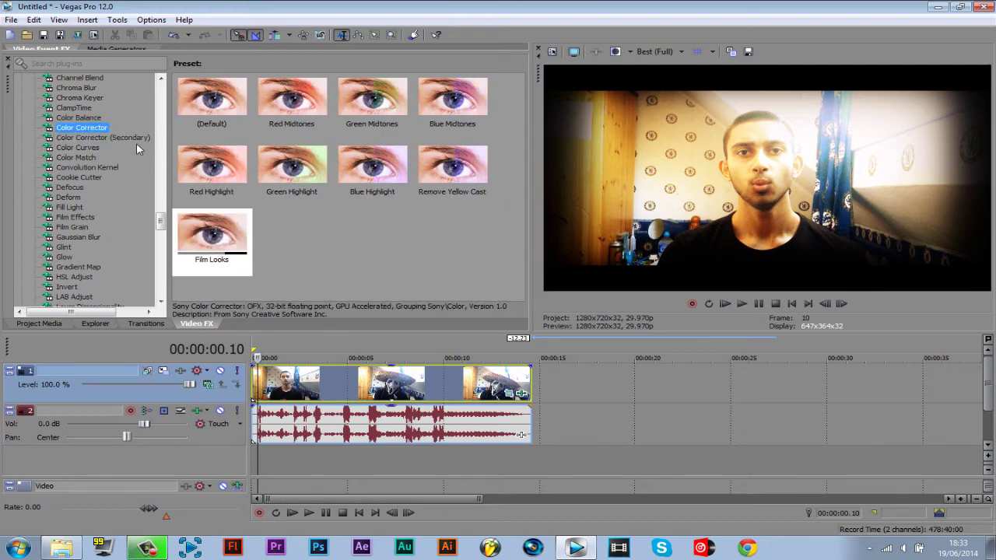
click(204, 86)
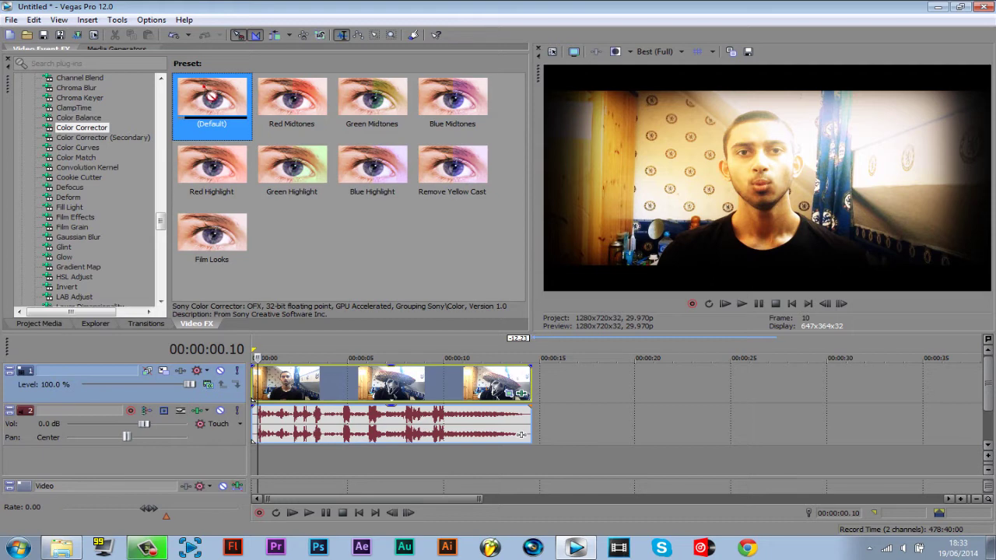
click(215, 246)
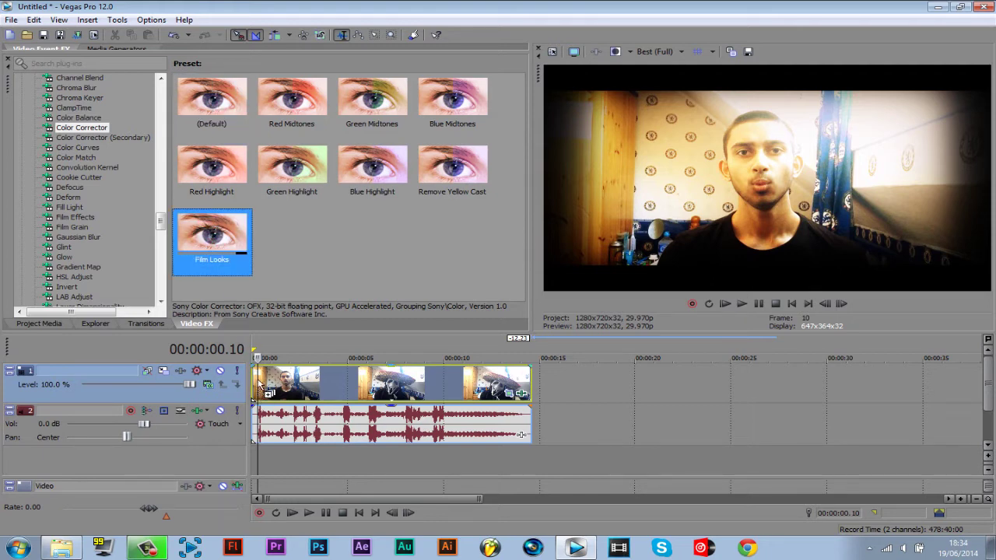
drag(261, 385, 261, 385)
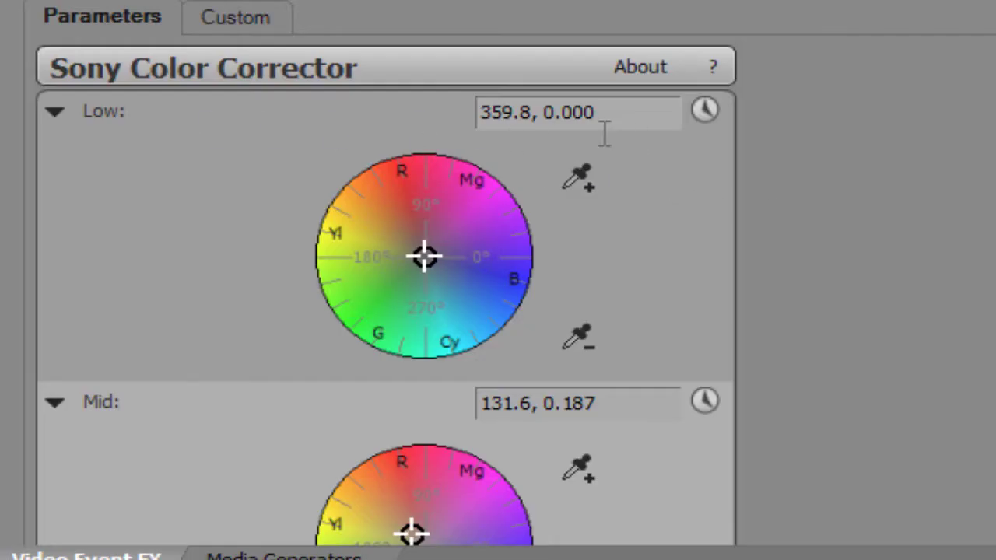
Examine the Low, Mid and High color wheels and the Saturation setting of the Color Corrector Film Looks preset.
scroll(514, 148, down, 2)
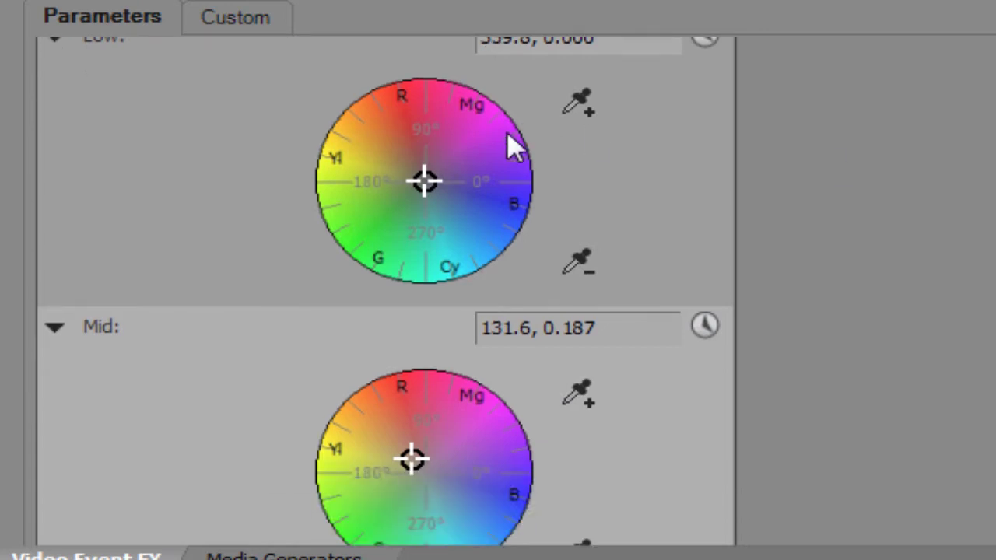
scroll(493, 156, down, 10)
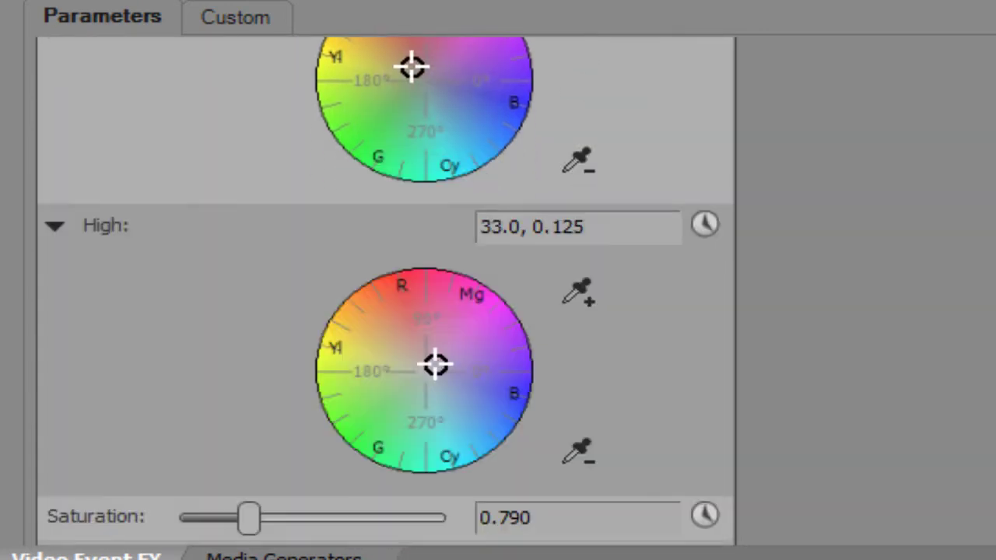
scroll(493, 156, up, 3)
scroll(449, 311, up, 2)
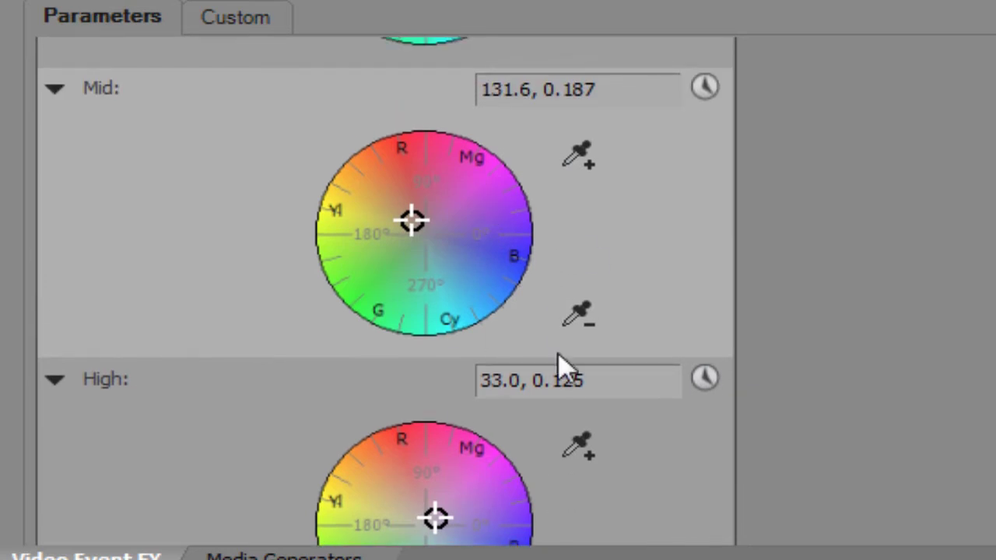
scroll(385, 291, down, 5)
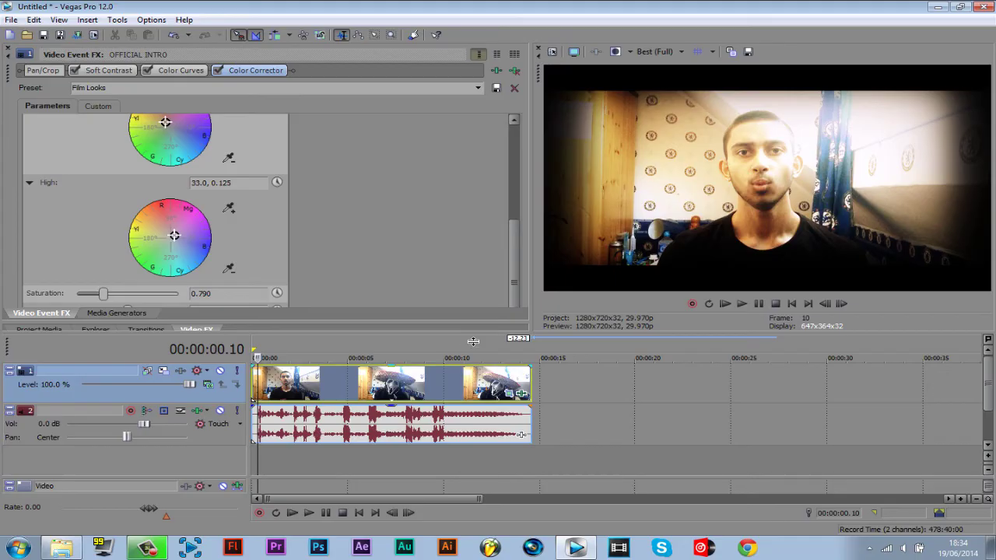
scroll(462, 333, up, 5)
Undock the Video Event FX window, show the Color Corrector's Custom view with all three wheels, and close the window.
drag(456, 517, 456, 523)
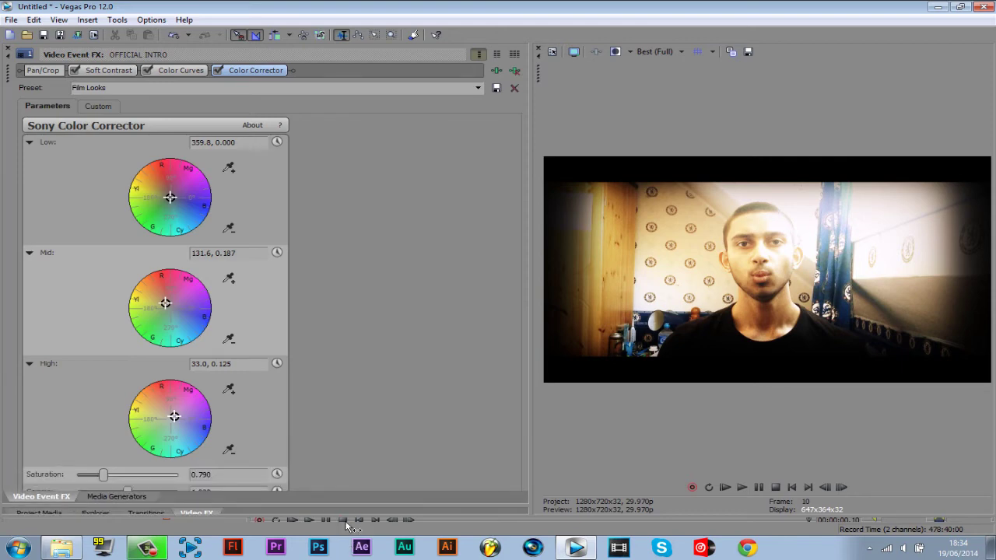
drag(624, 523, 624, 299)
drag(9, 77, 619, 126)
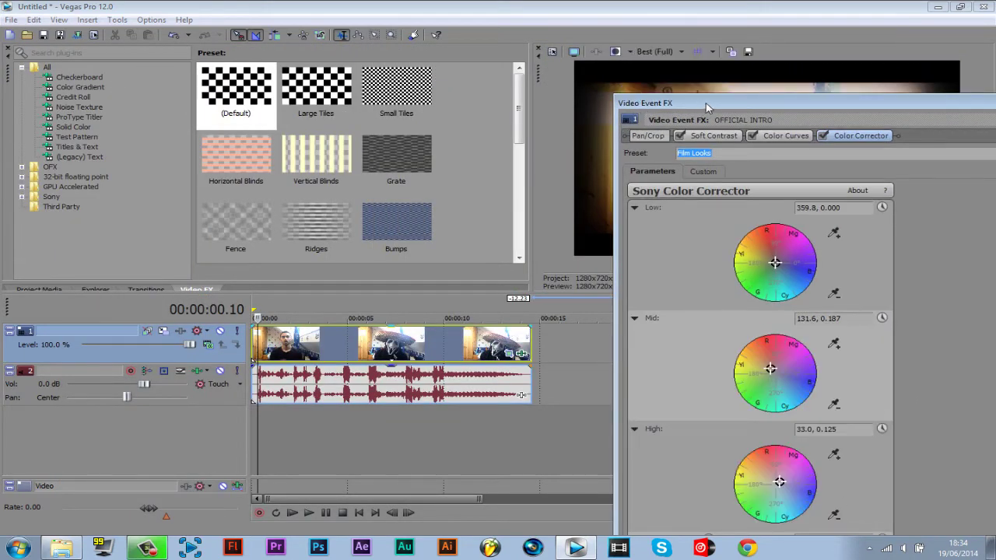
drag(707, 107, 630, 21)
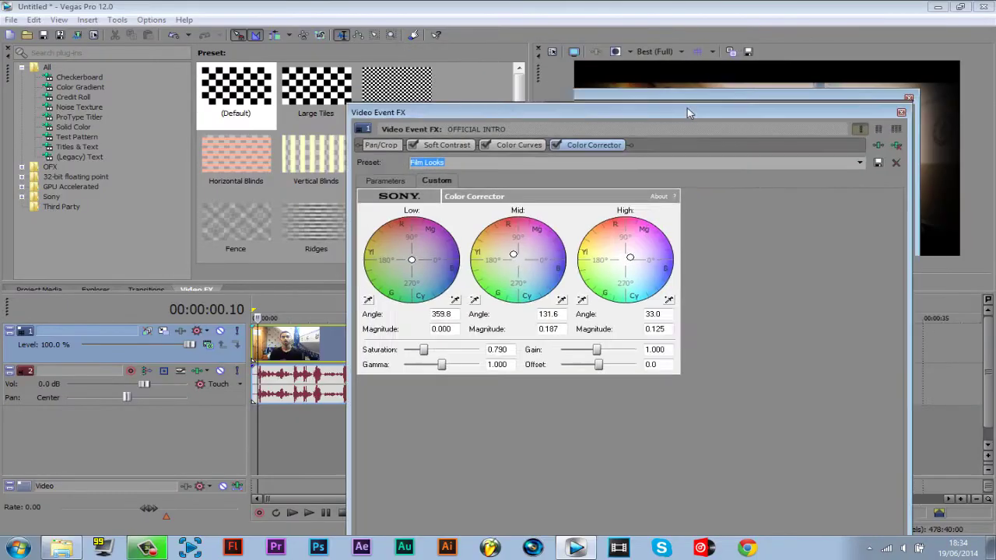
drag(691, 111, 656, 109)
click(864, 115)
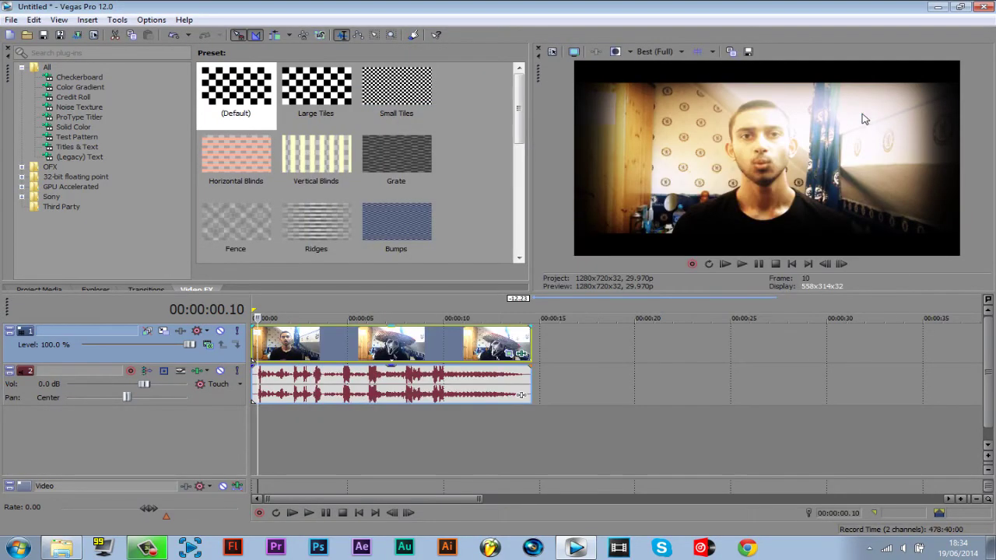
Bring back the Video FX plug-in list and review the film look at several points along the clip.
click(257, 354)
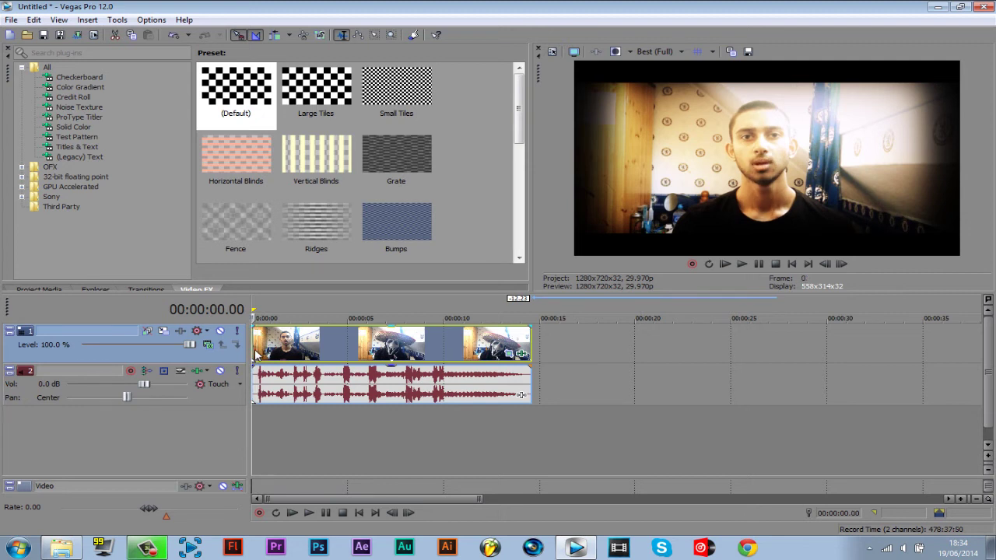
drag(290, 284, 277, 9)
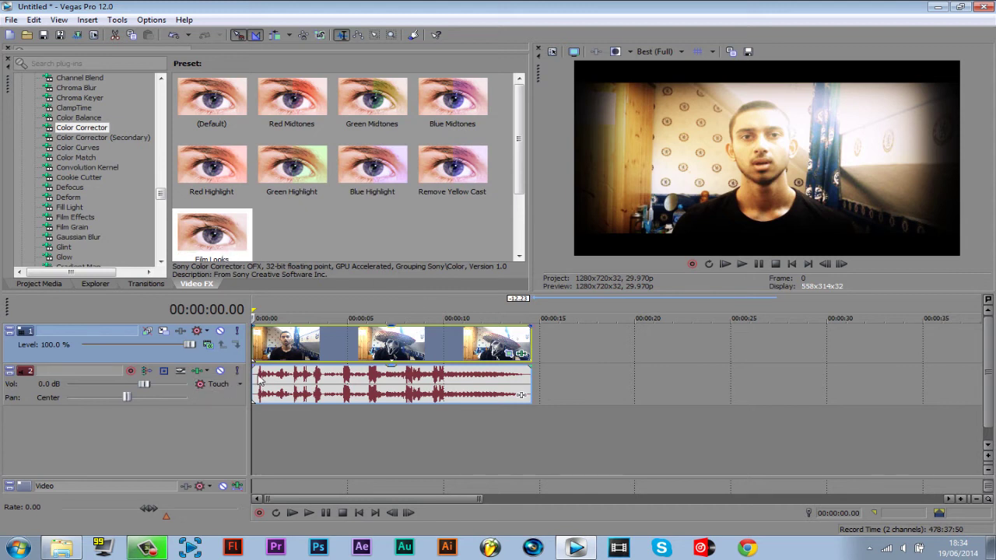
click(275, 350)
click(304, 350)
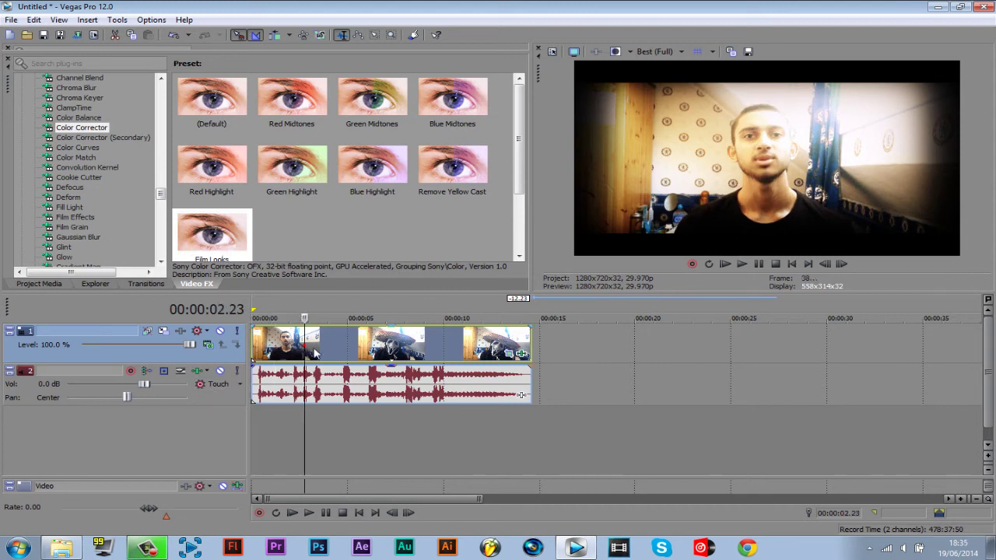
click(345, 350)
click(391, 354)
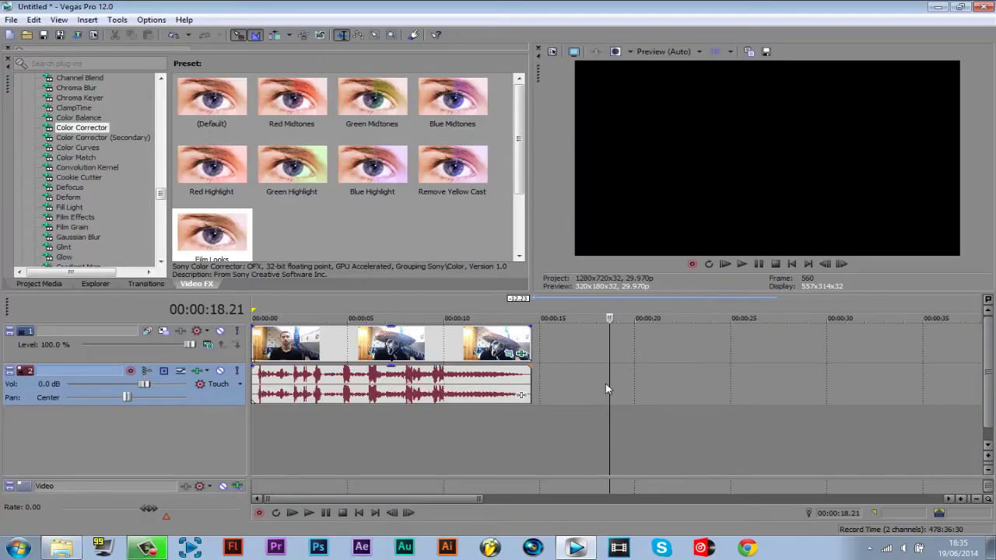
click(260, 333)
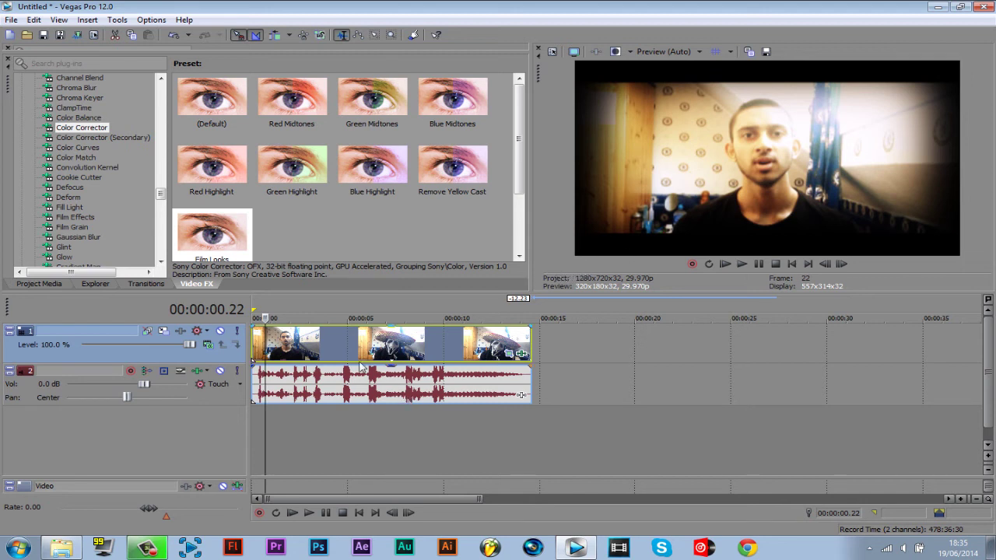
click(294, 352)
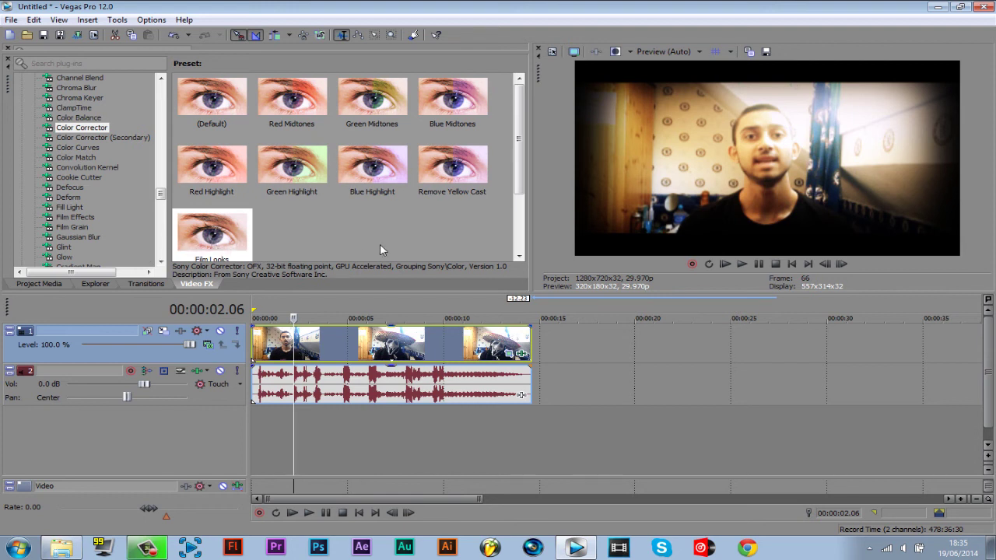
Apply a further Color Curves effect with the Film Looks preset to the clip.
click(81, 148)
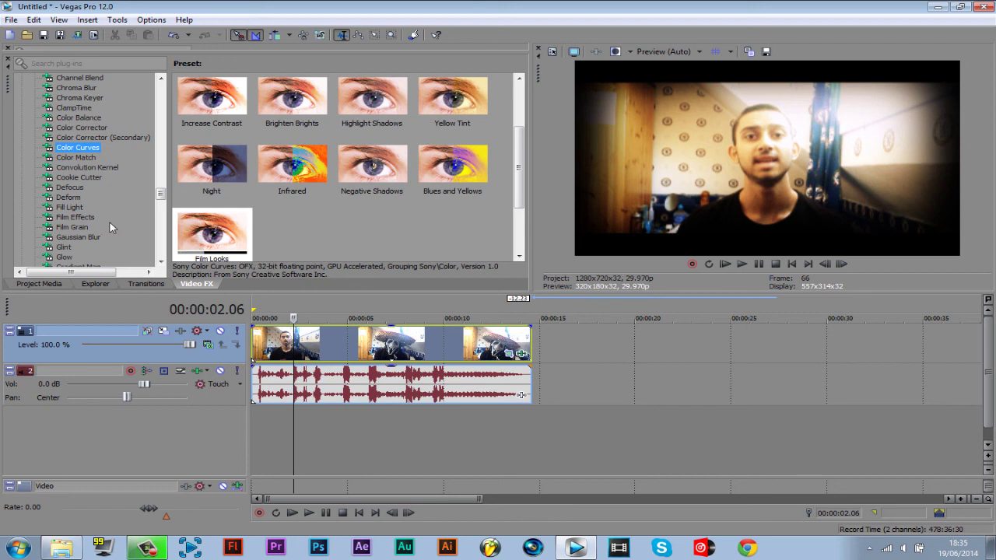
click(264, 355)
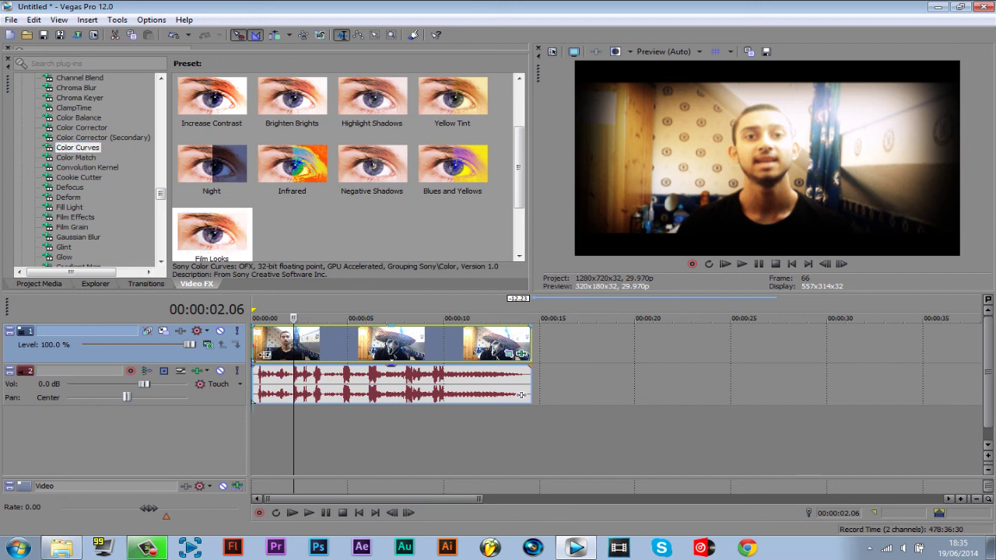